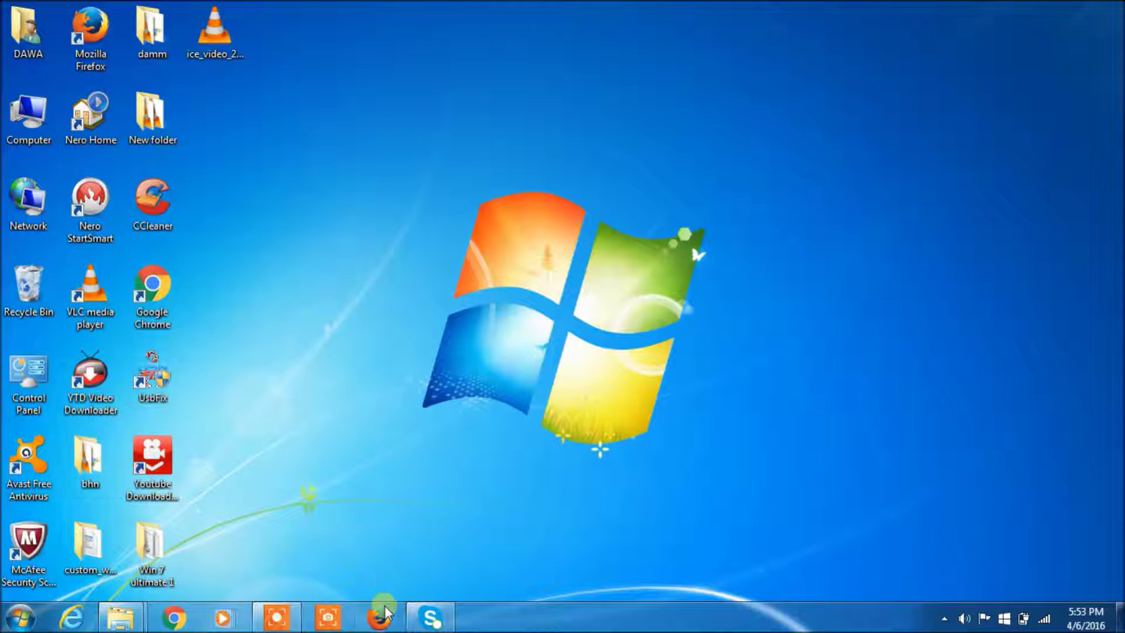
Launch Firefox and search Google for 'win to bootic' to find WiNToBootic download pages.
click(379, 617)
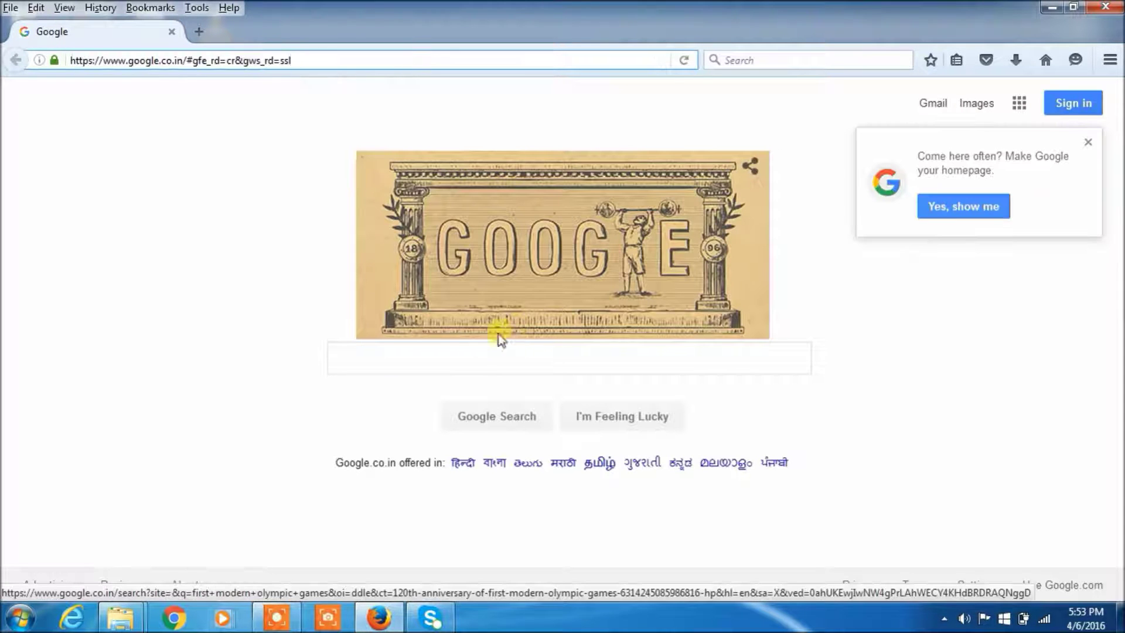
click(475, 360)
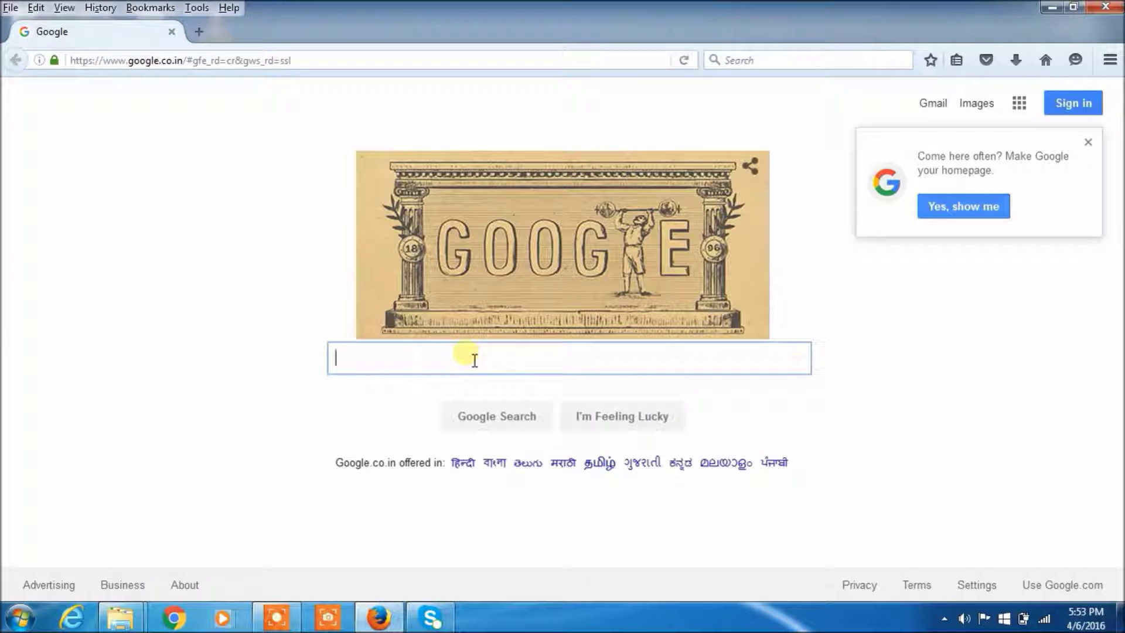
text(w)
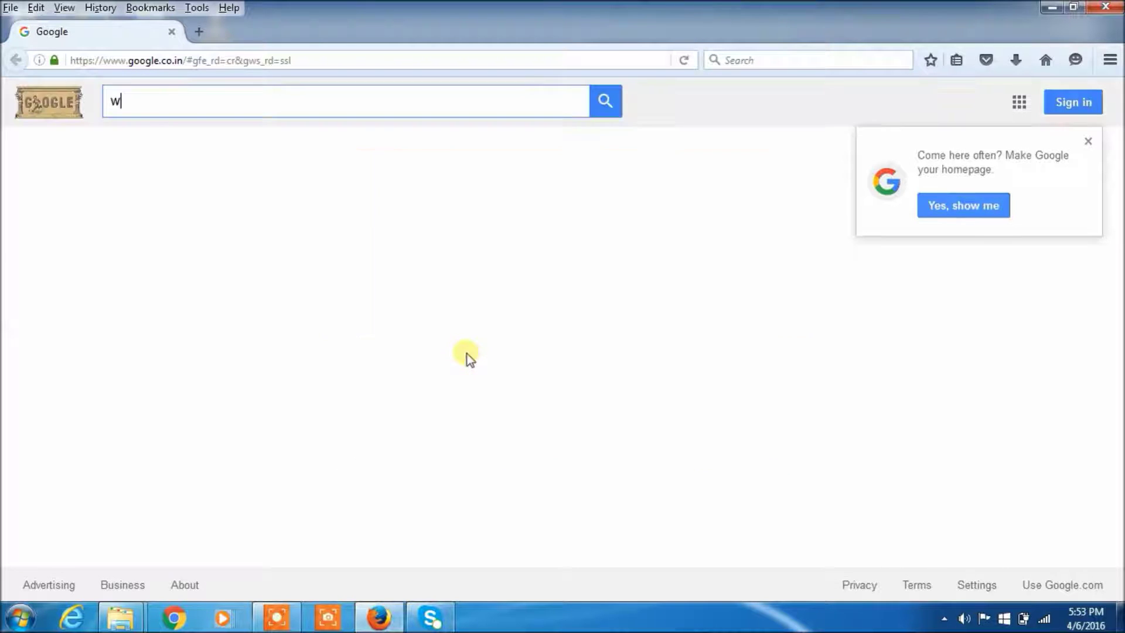
text(in to )
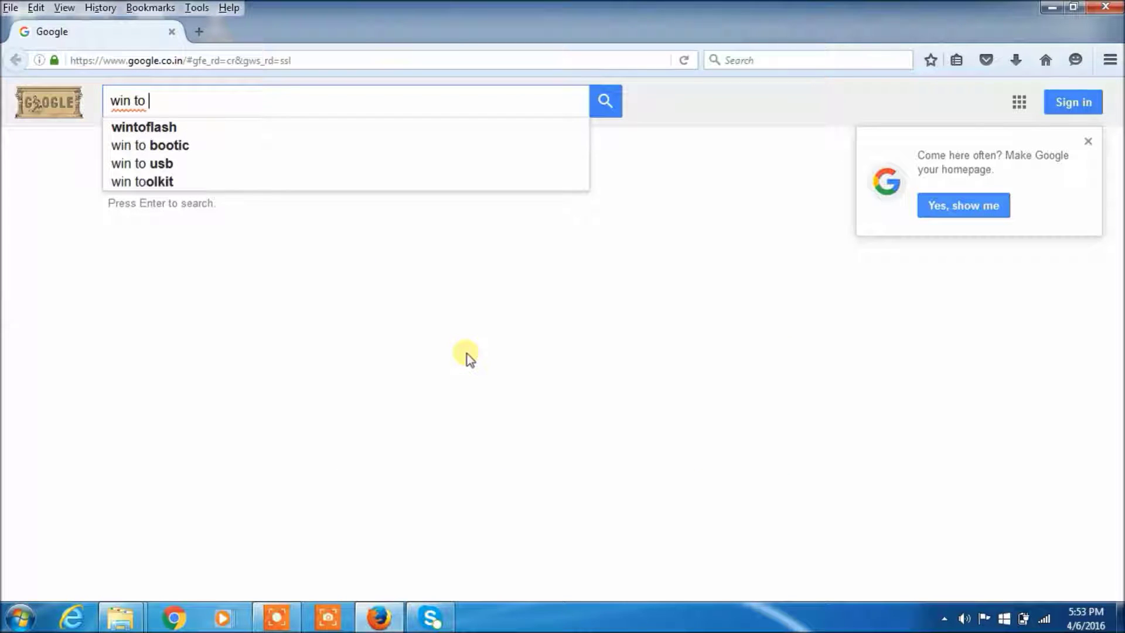
text(bott)
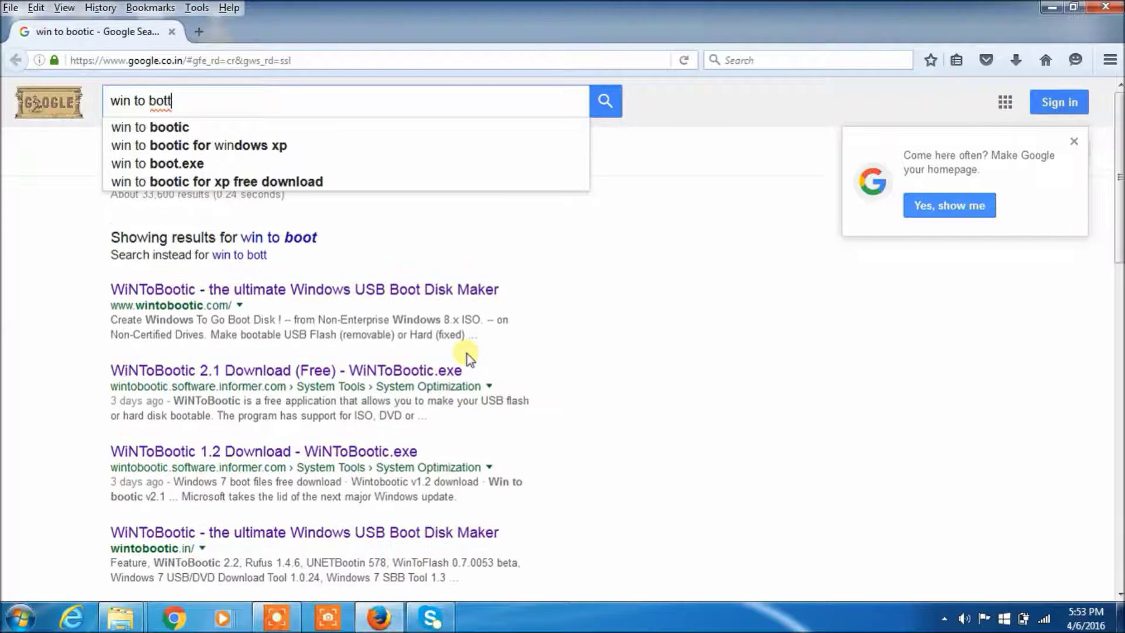
click(234, 126)
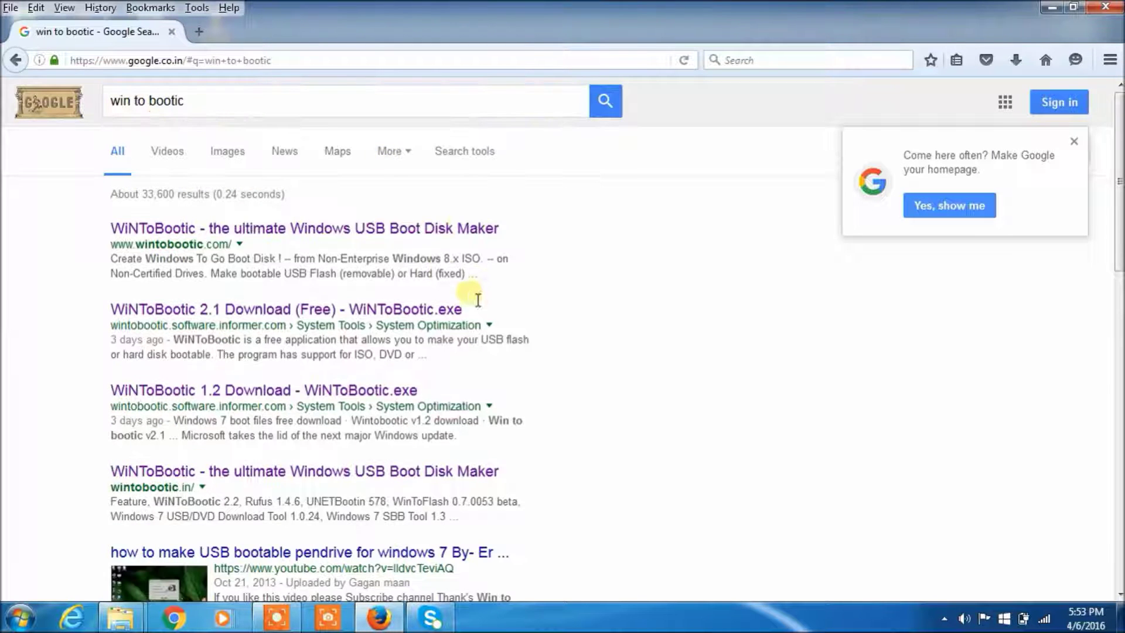
Open the WiNToBootic 2.1 result in a new tab and start downloading wintobootic_v2.1.zip.
right_click(446, 318)
click(476, 324)
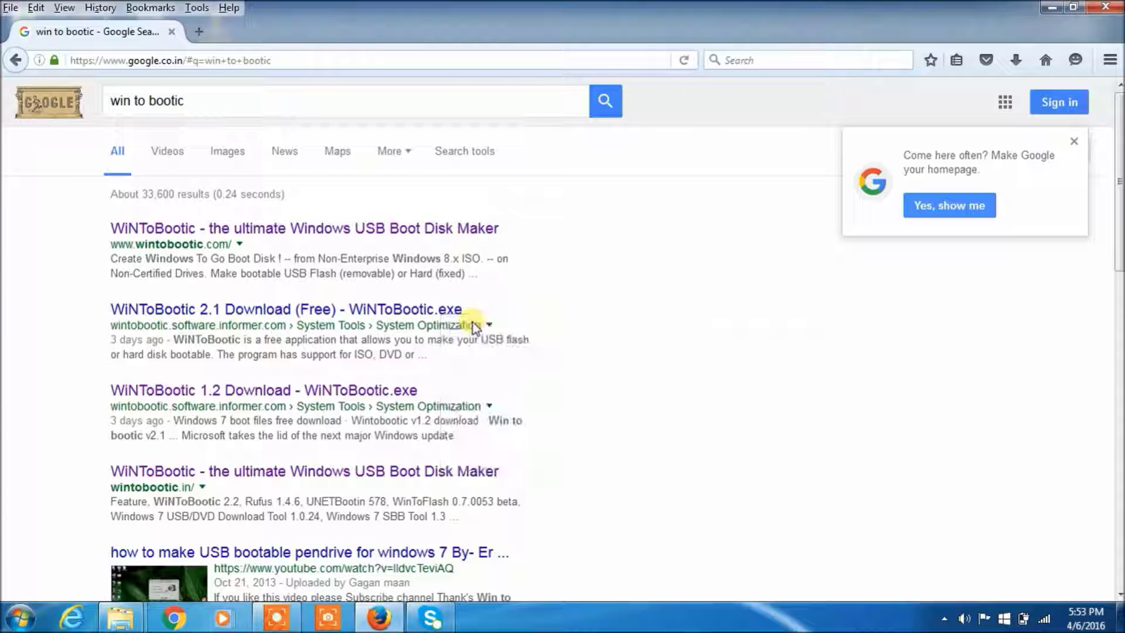
click(270, 26)
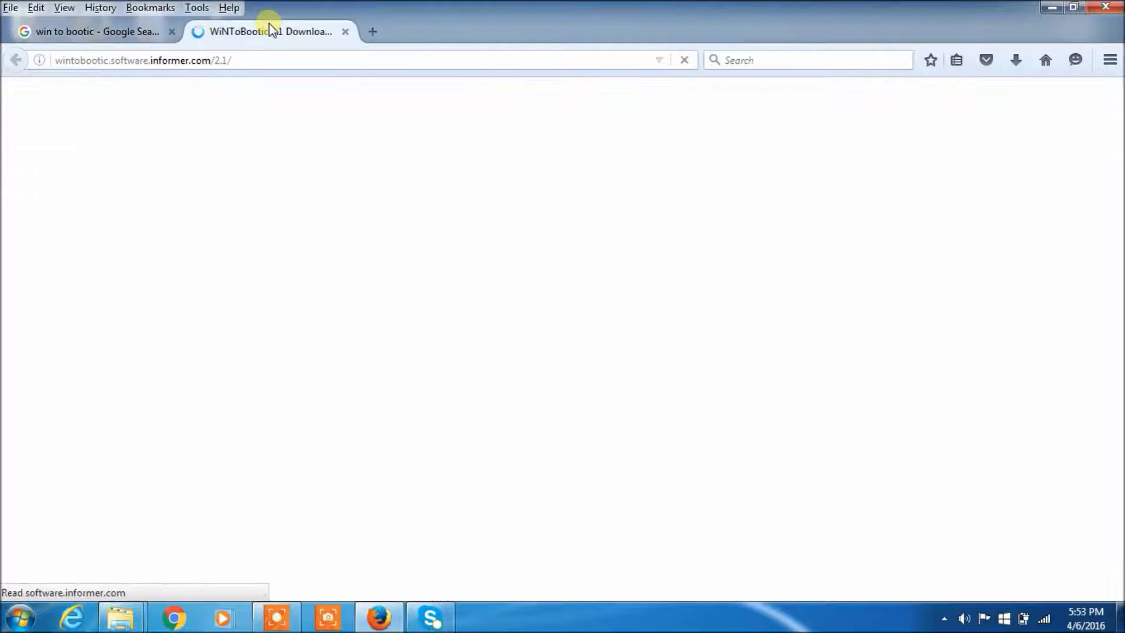
drag(1118, 156, 1119, 216)
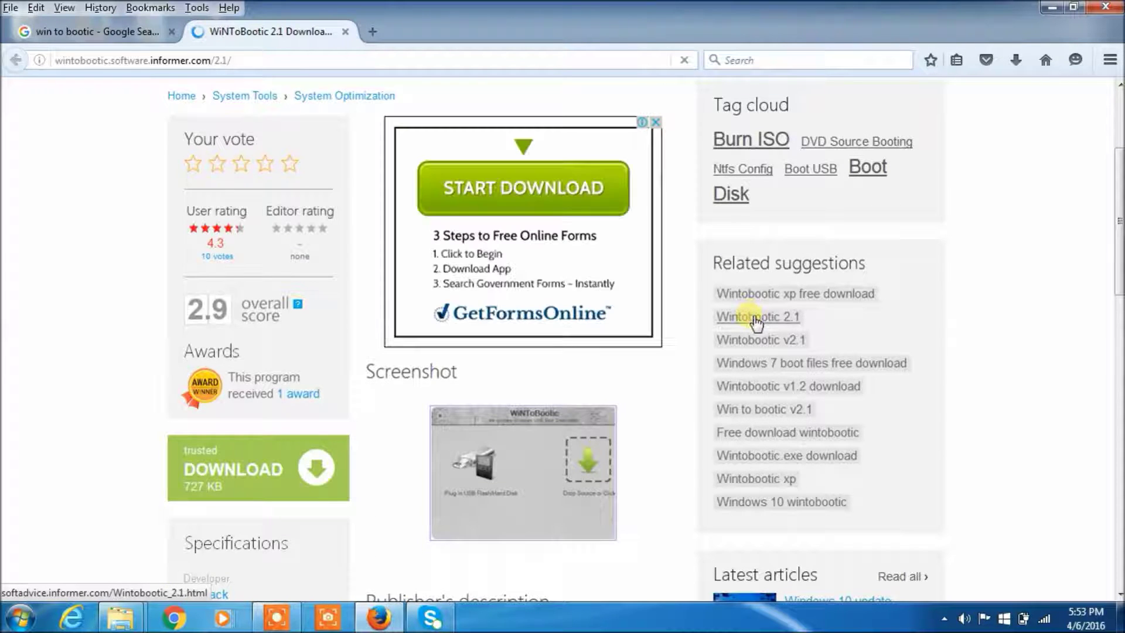
click(756, 320)
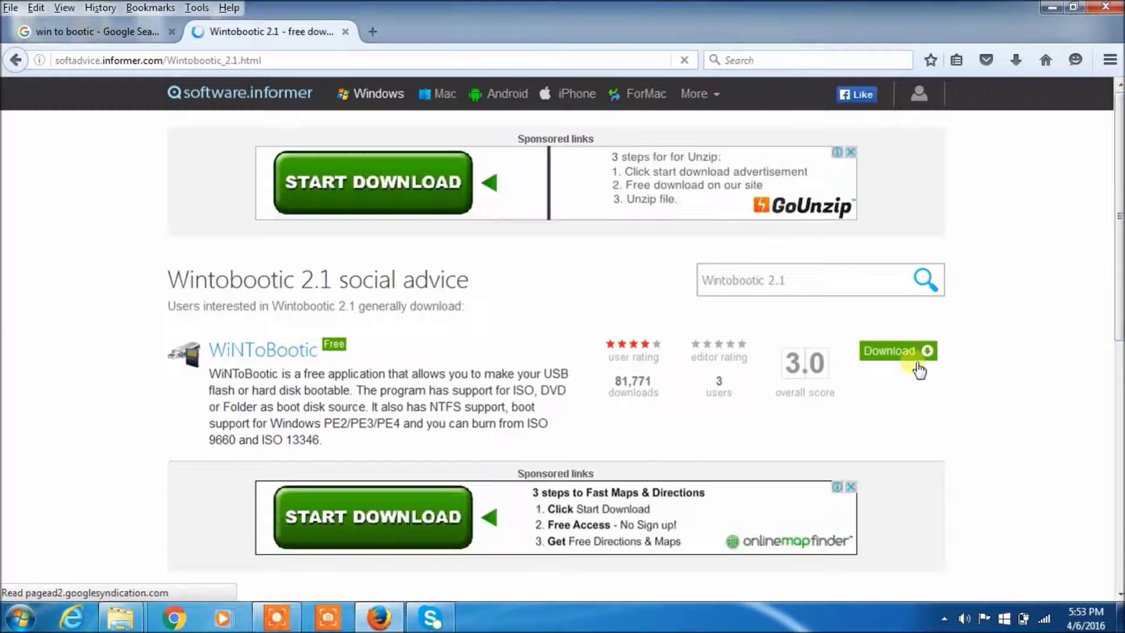
click(896, 352)
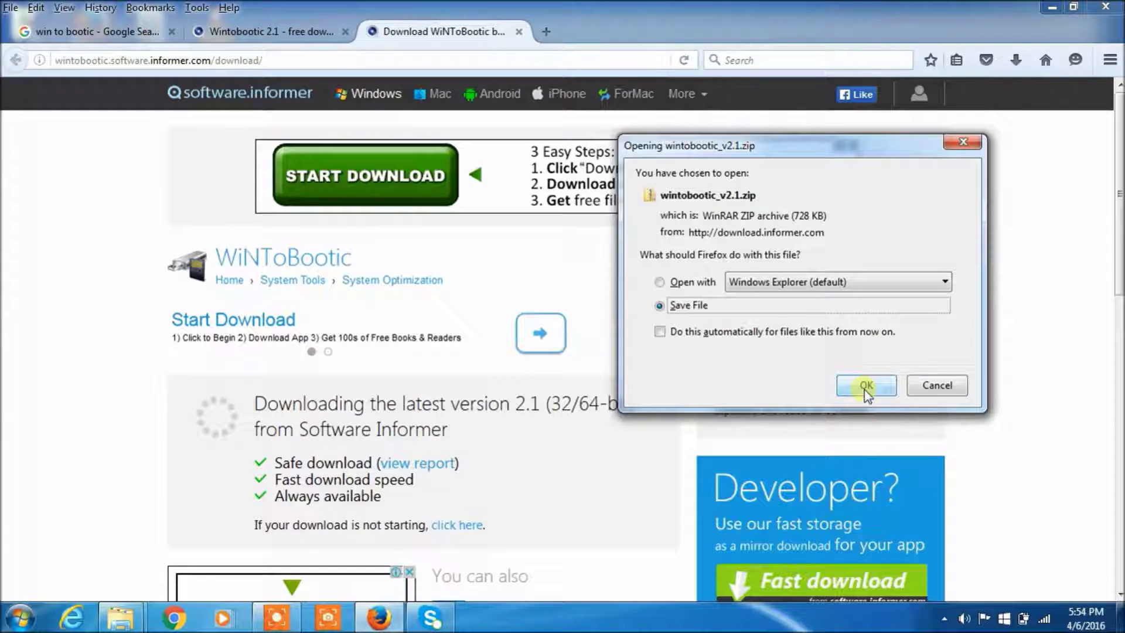
Save wintobootic_v2.1.zip, check it in Downloads, and restore Firefox to a smaller window.
click(867, 387)
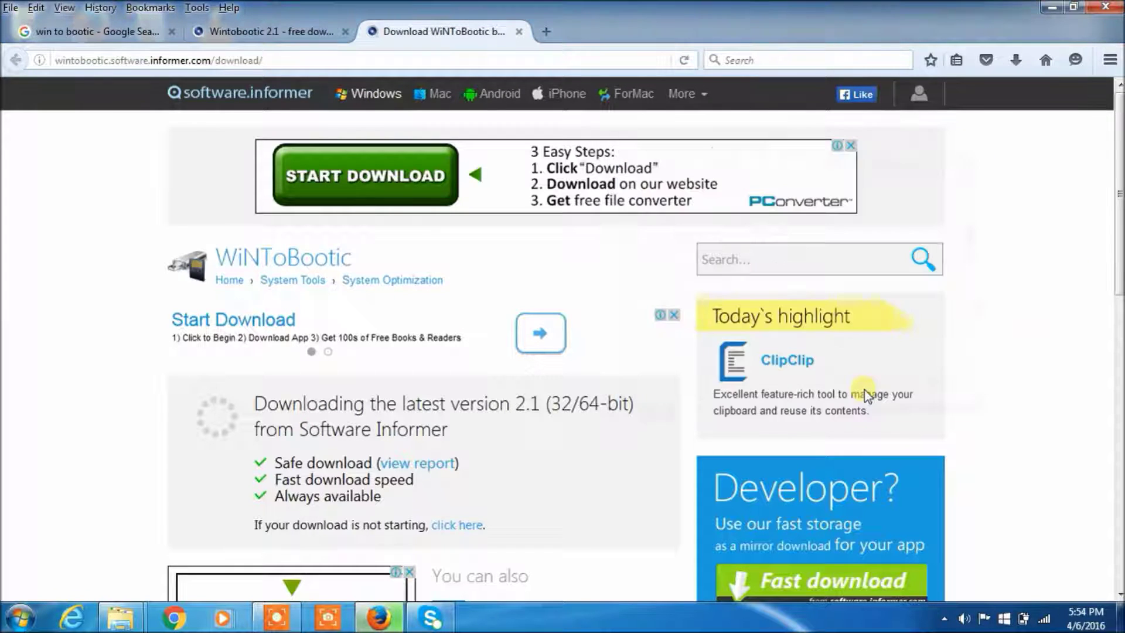
click(1056, 7)
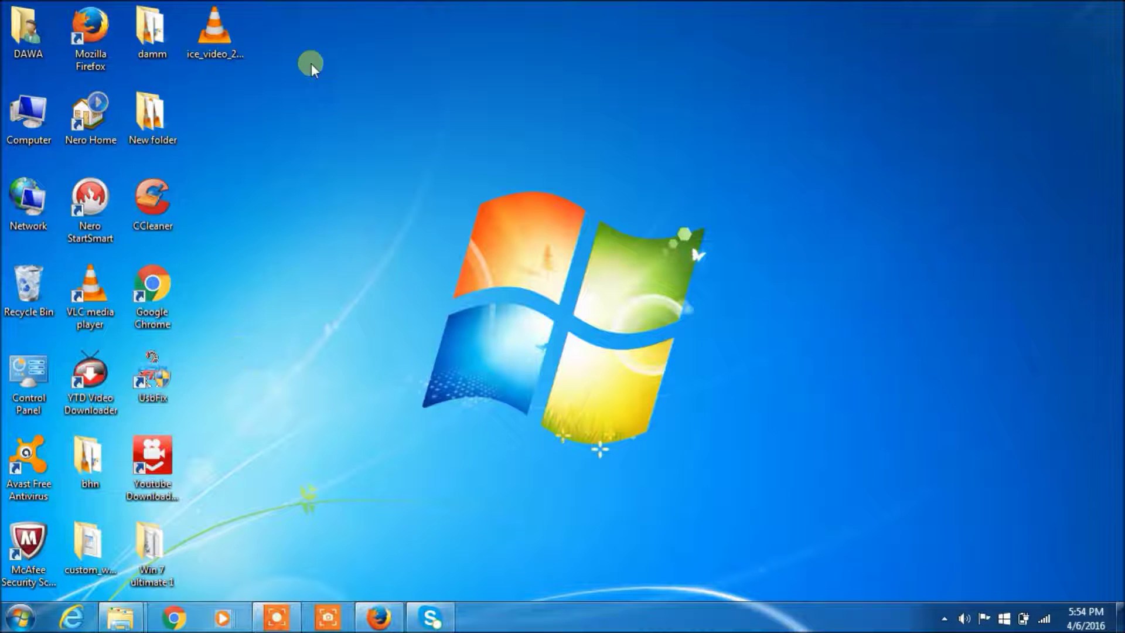
click(379, 618)
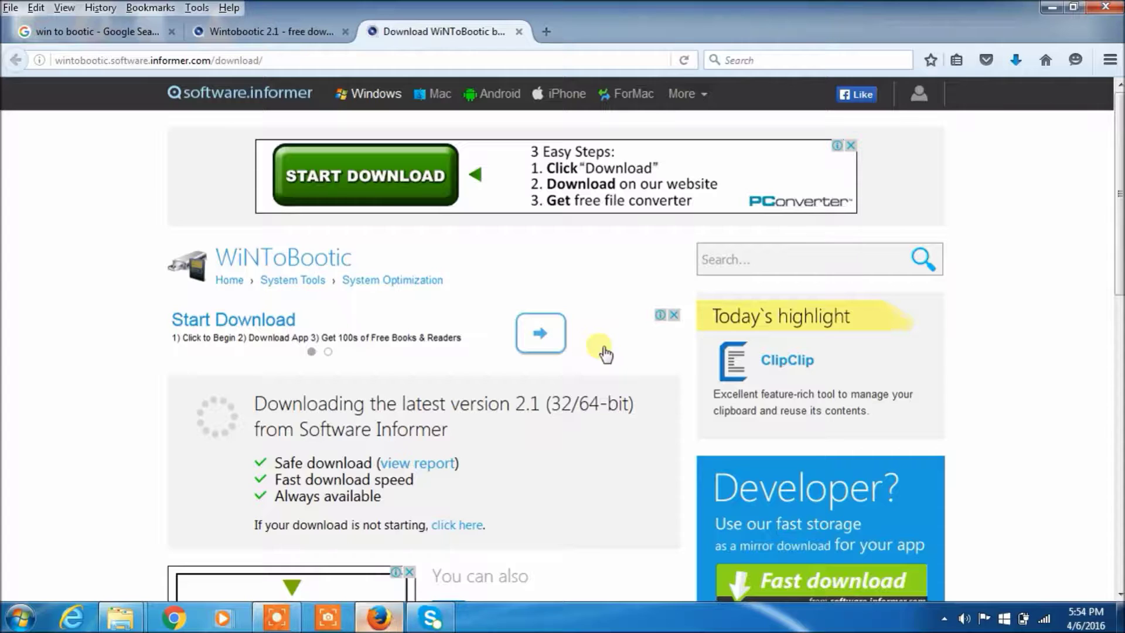
click(1018, 60)
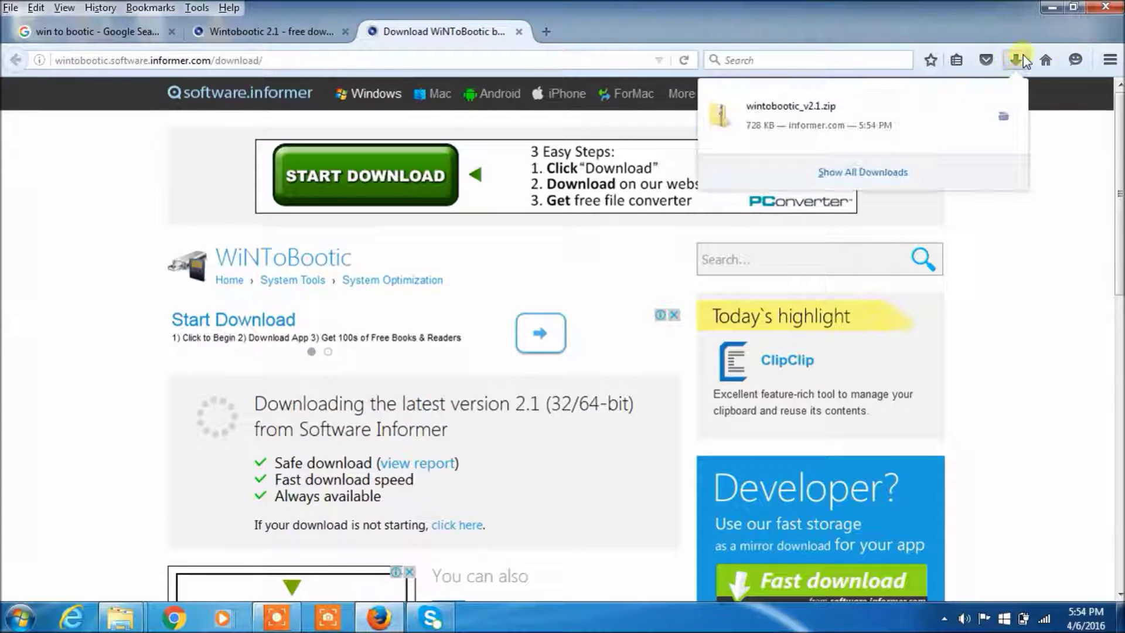
click(1077, 7)
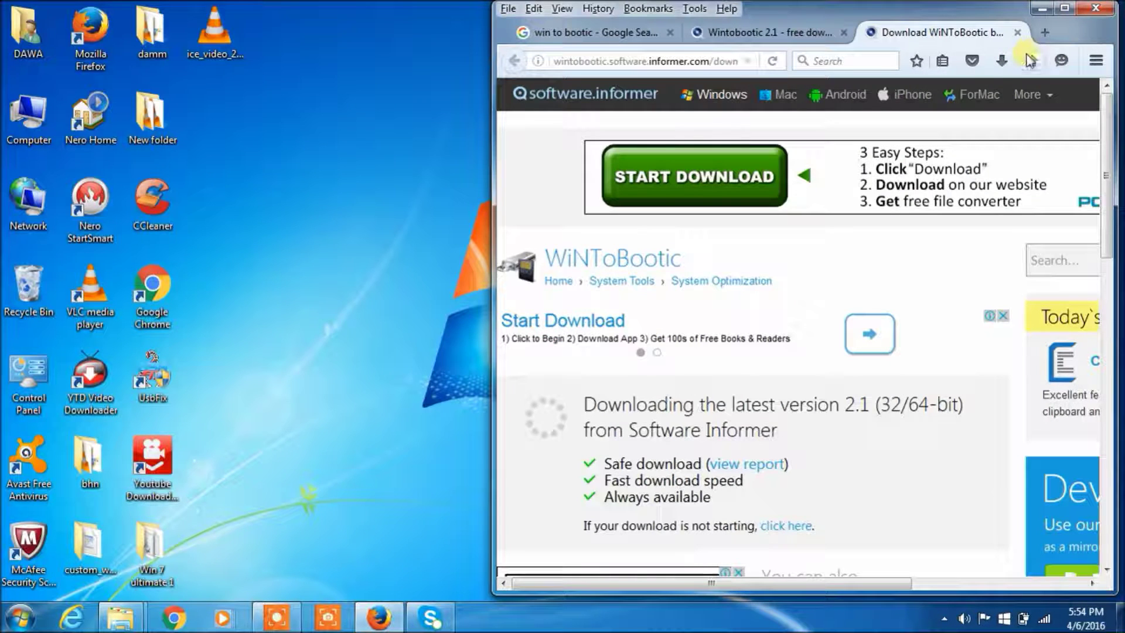
Drag the downloaded wintobootic zip onto the desktop and extract it into a wintobootic_v2.1 folder.
click(1001, 61)
drag(901, 115, 338, 249)
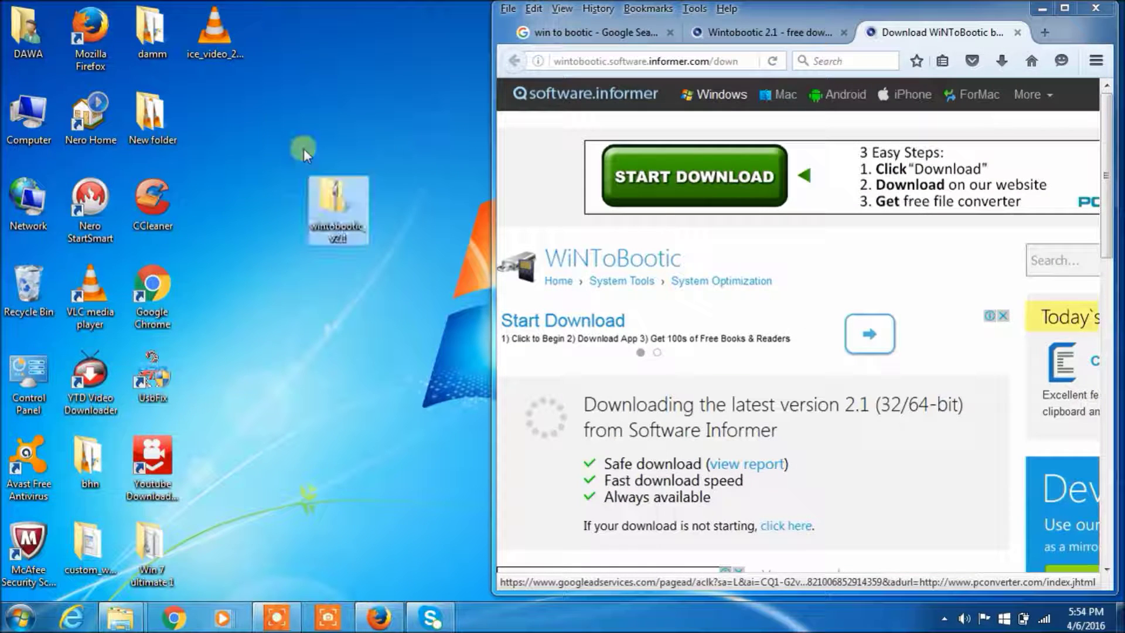
drag(322, 195, 228, 123)
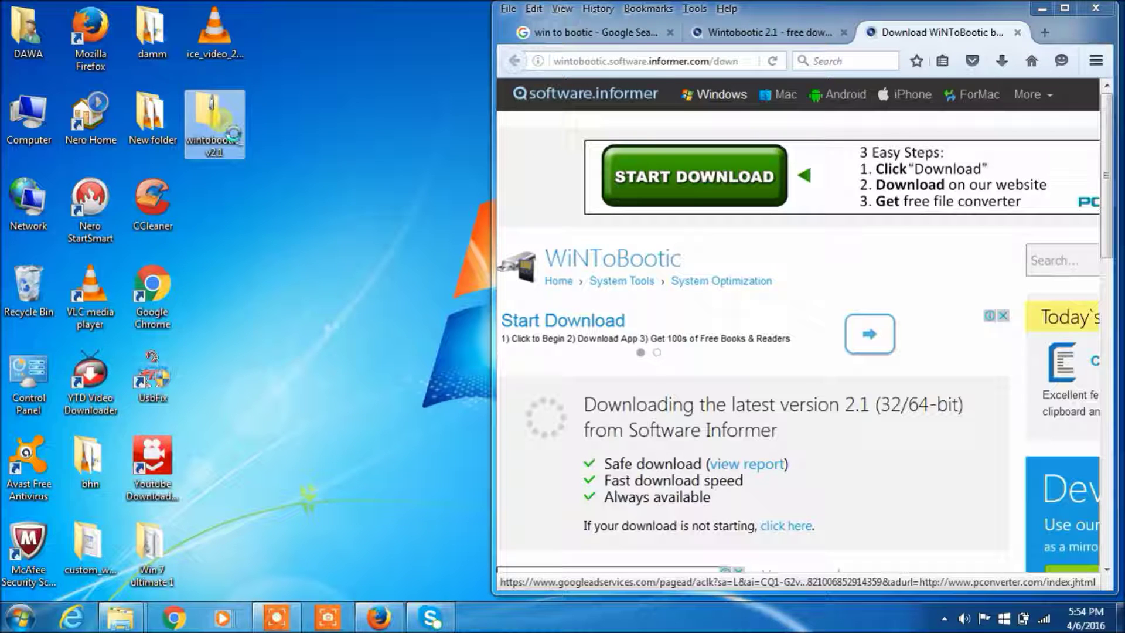
right_click(221, 121)
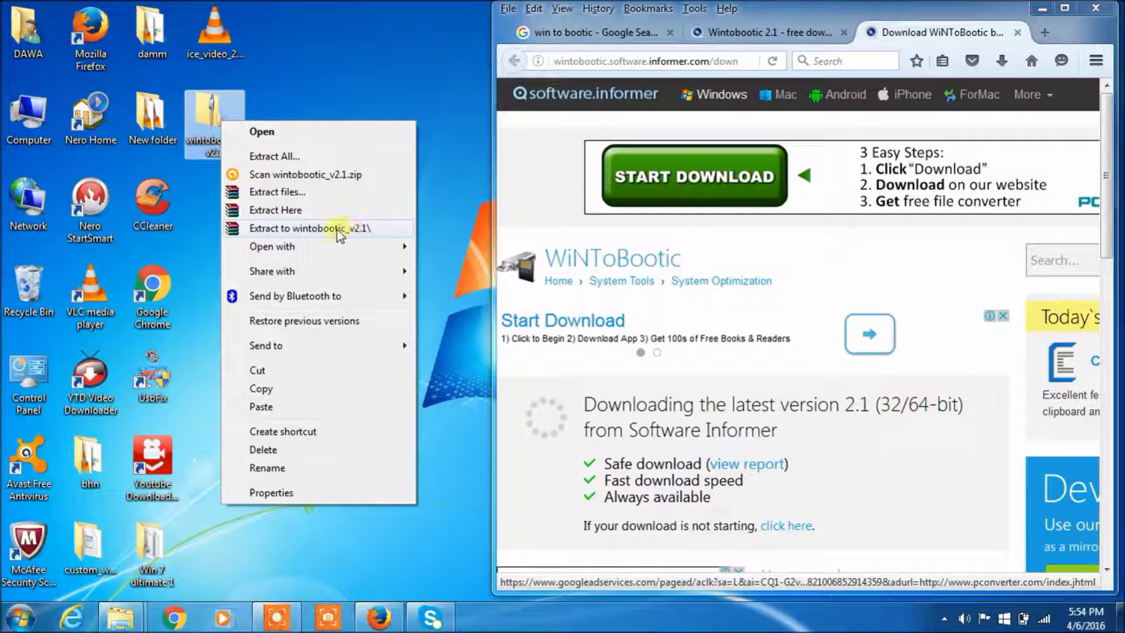
click(337, 230)
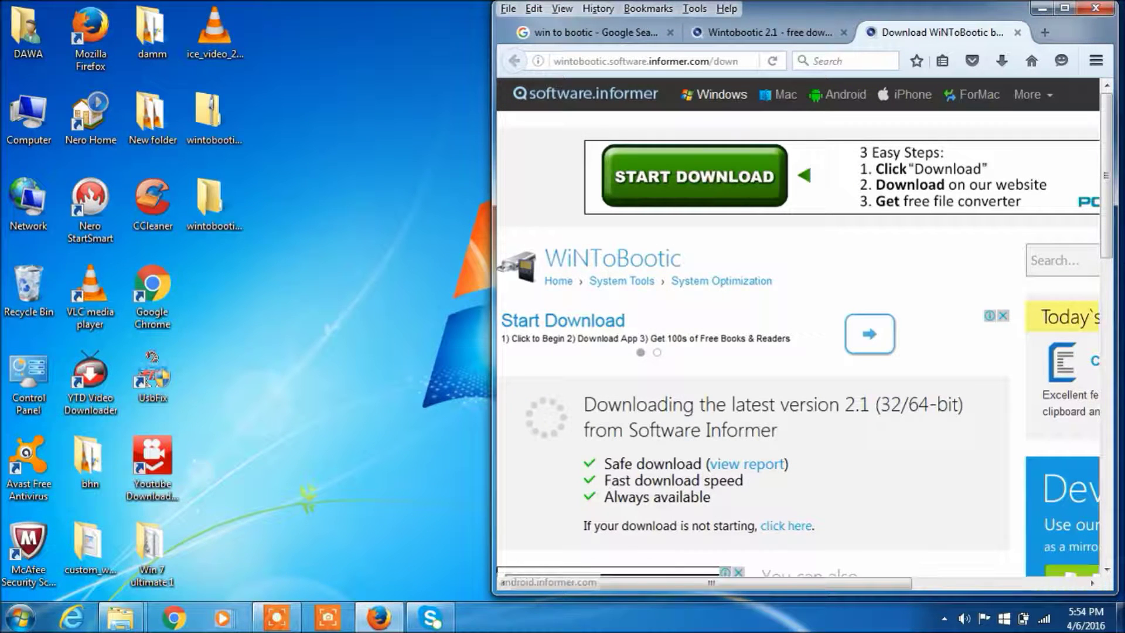
Open the extracted wintobootic folder, select the WiNToBootic application, and minimize the folder window.
click(1042, 8)
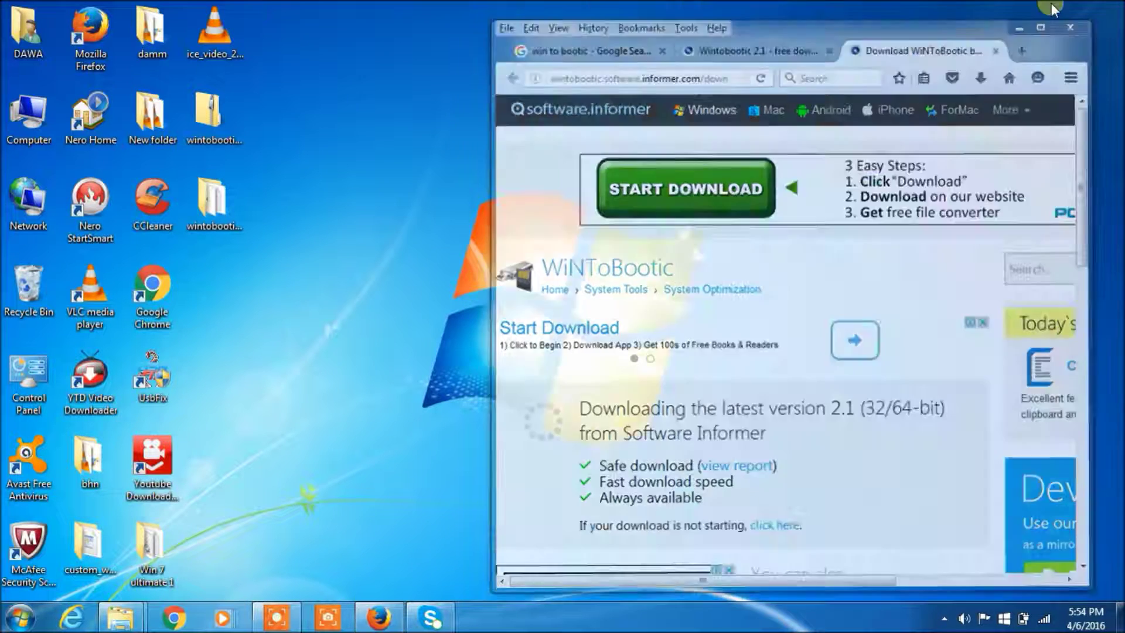
click(202, 206)
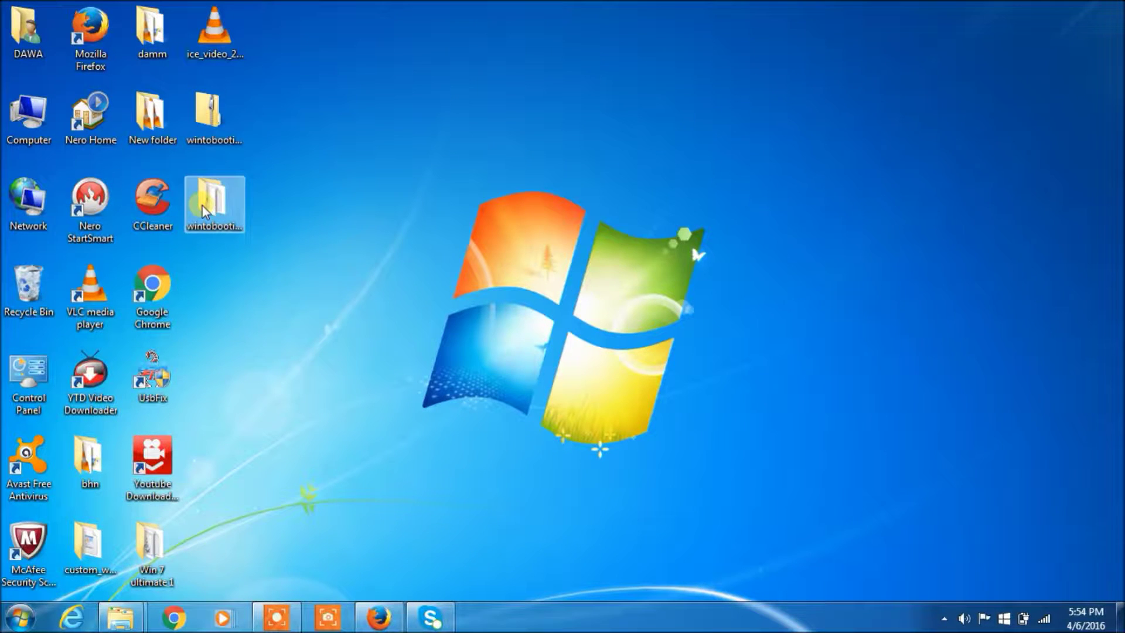
double_click(203, 205)
click(259, 225)
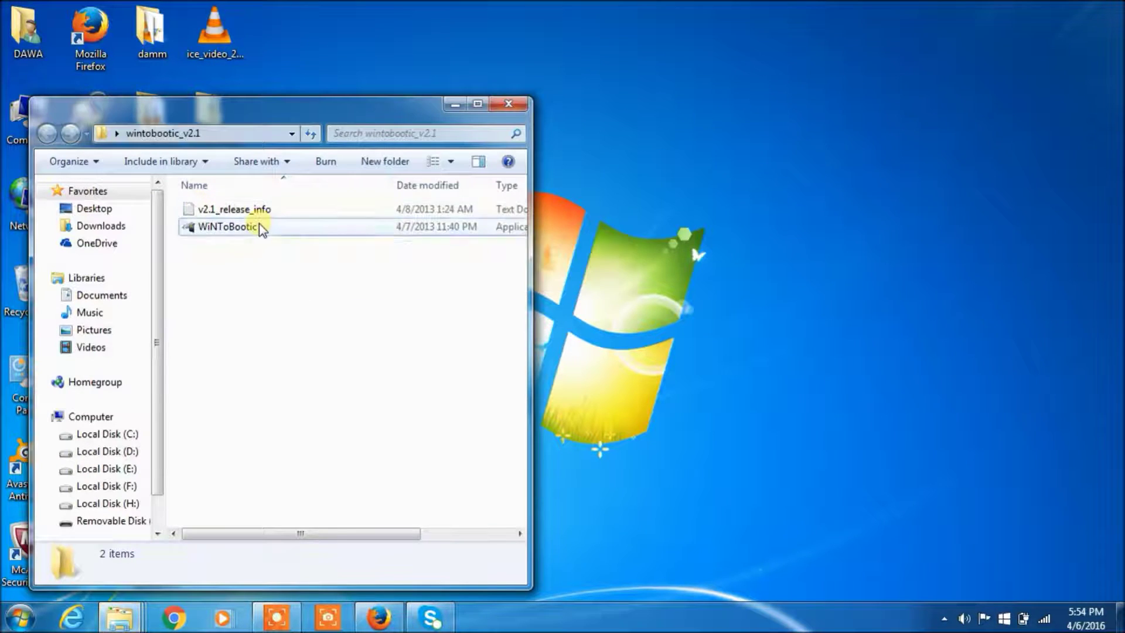
click(259, 225)
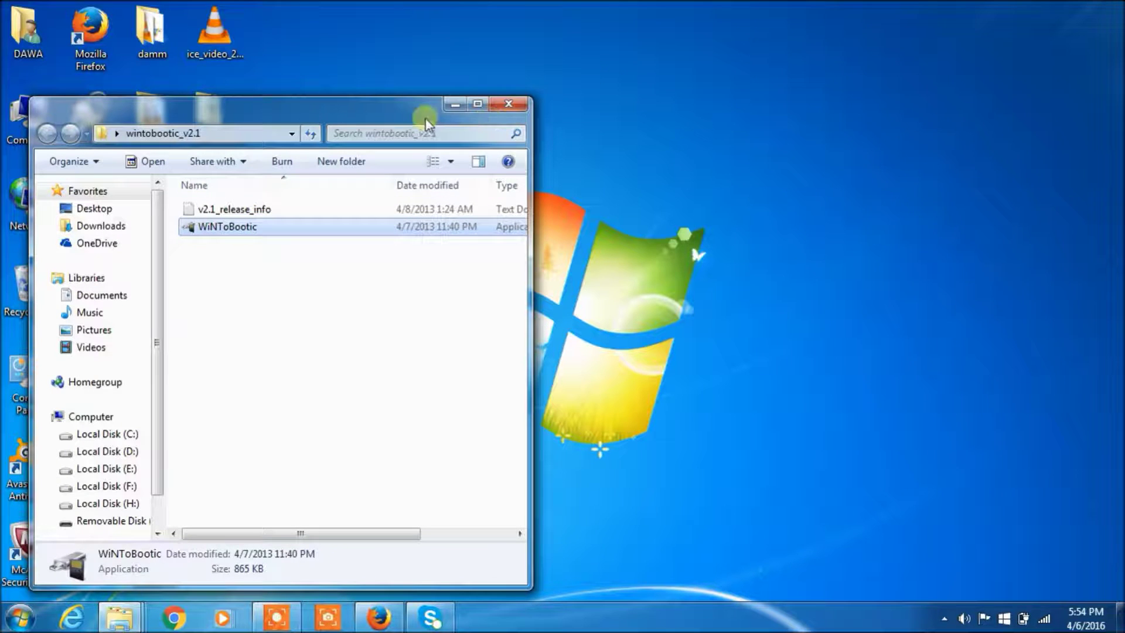
click(452, 104)
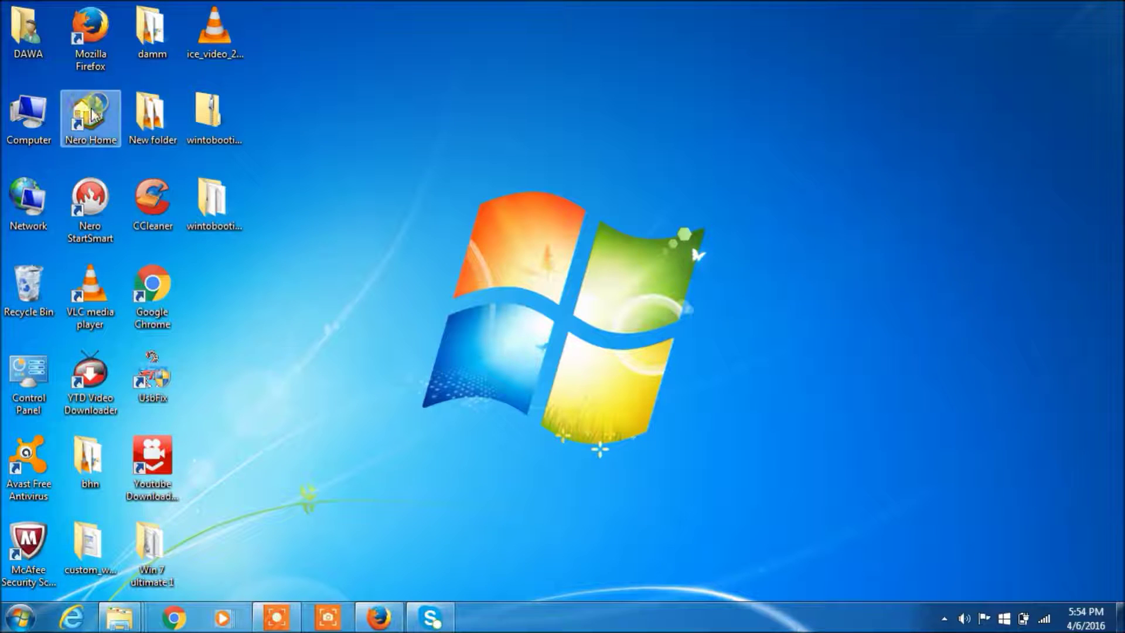
Quick-format Removable Disk (I:) as NTFS from the Computer window, then close the dialog and minimize.
double_click(38, 108)
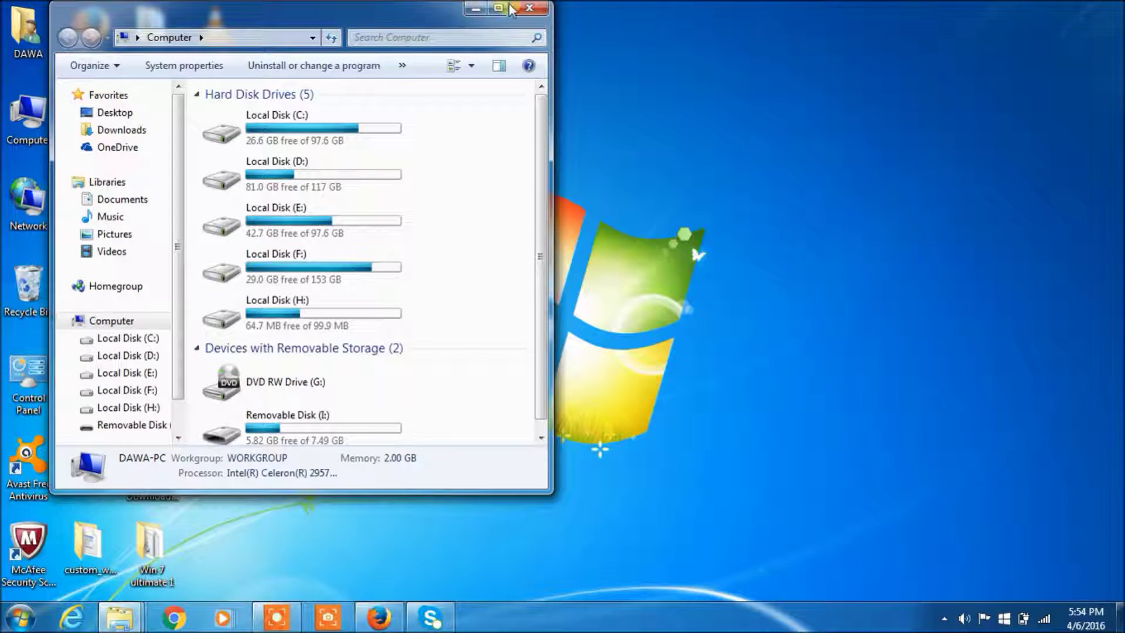
click(508, 7)
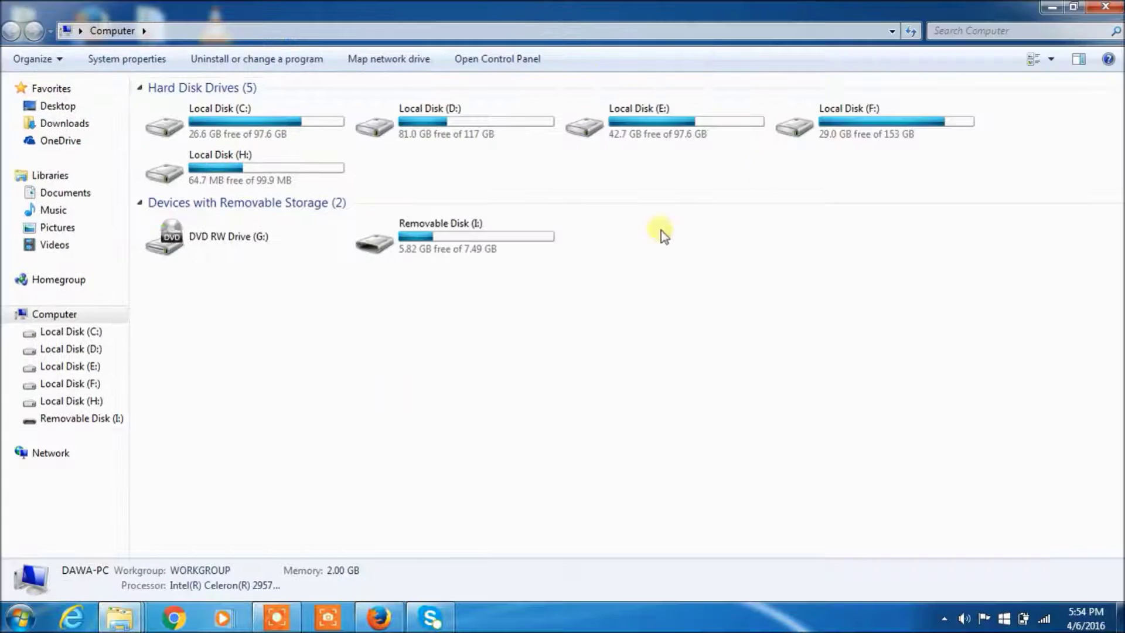
click(518, 224)
right_click(518, 224)
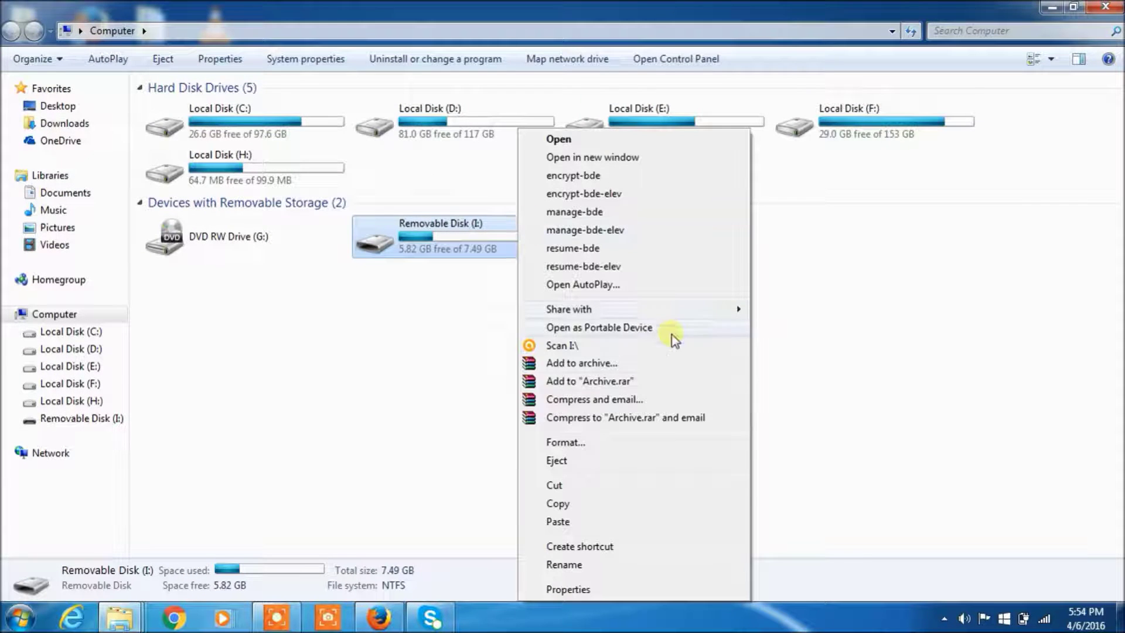
click(574, 441)
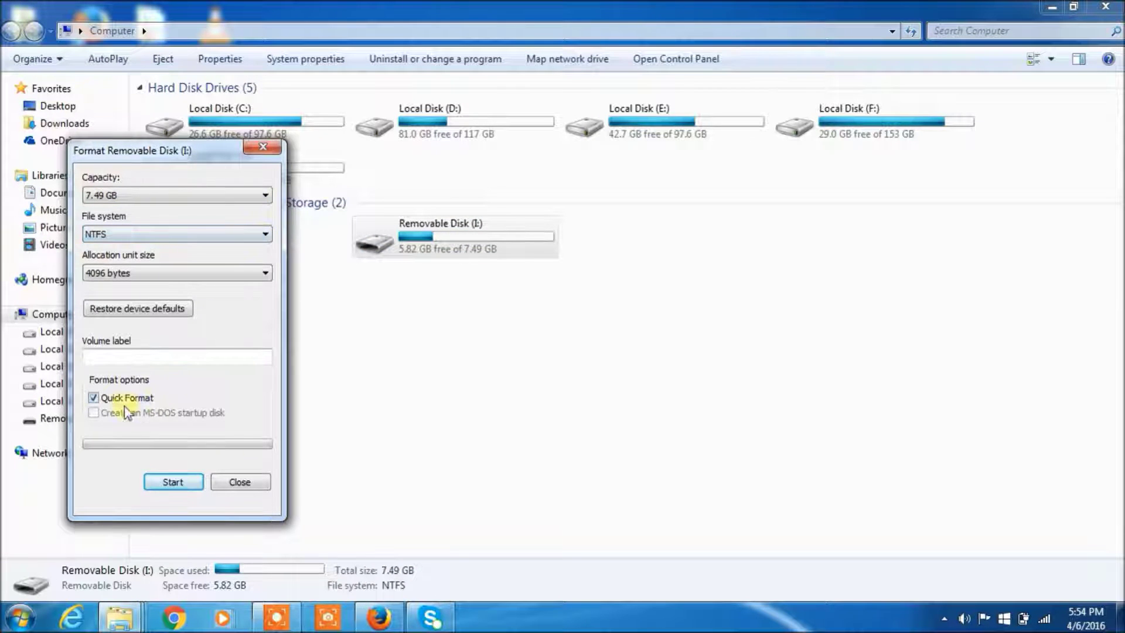
click(173, 482)
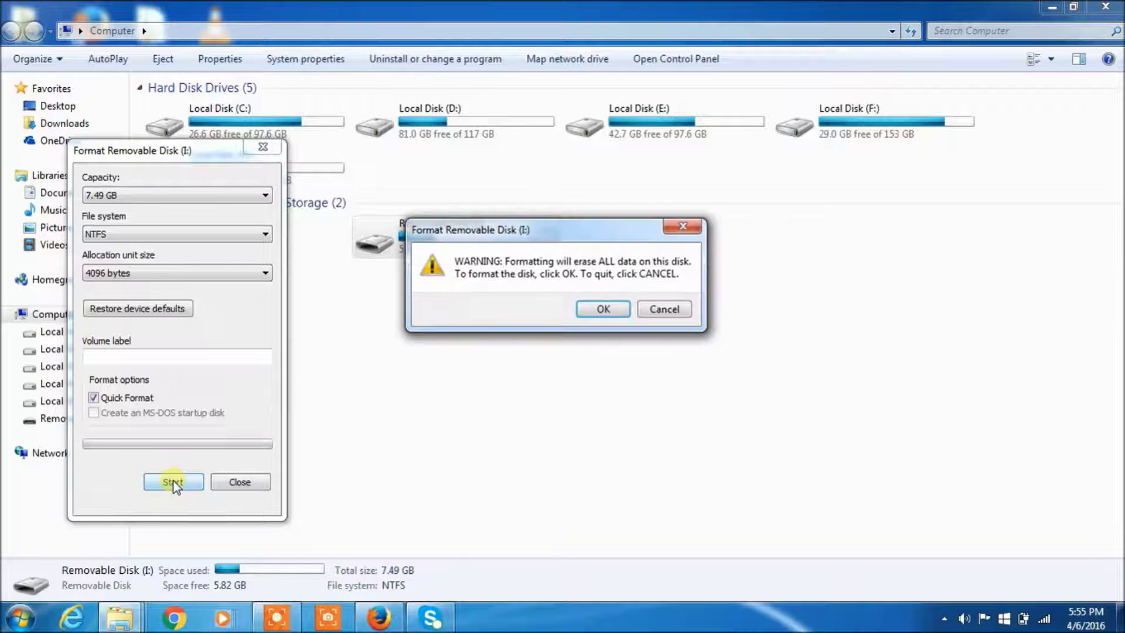
click(603, 309)
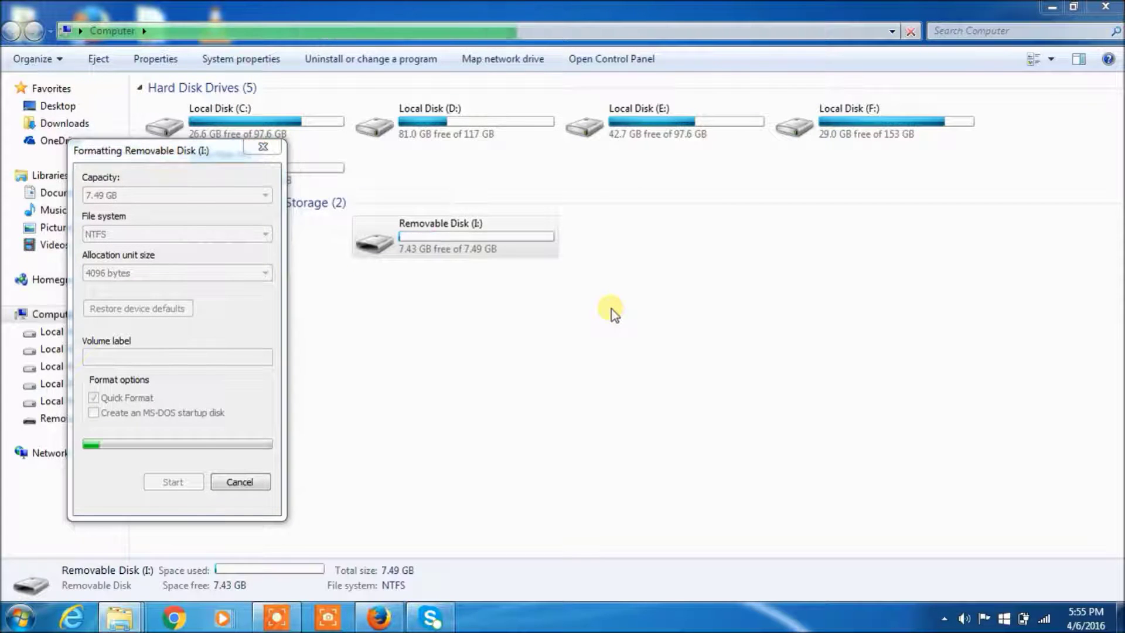
click(658, 305)
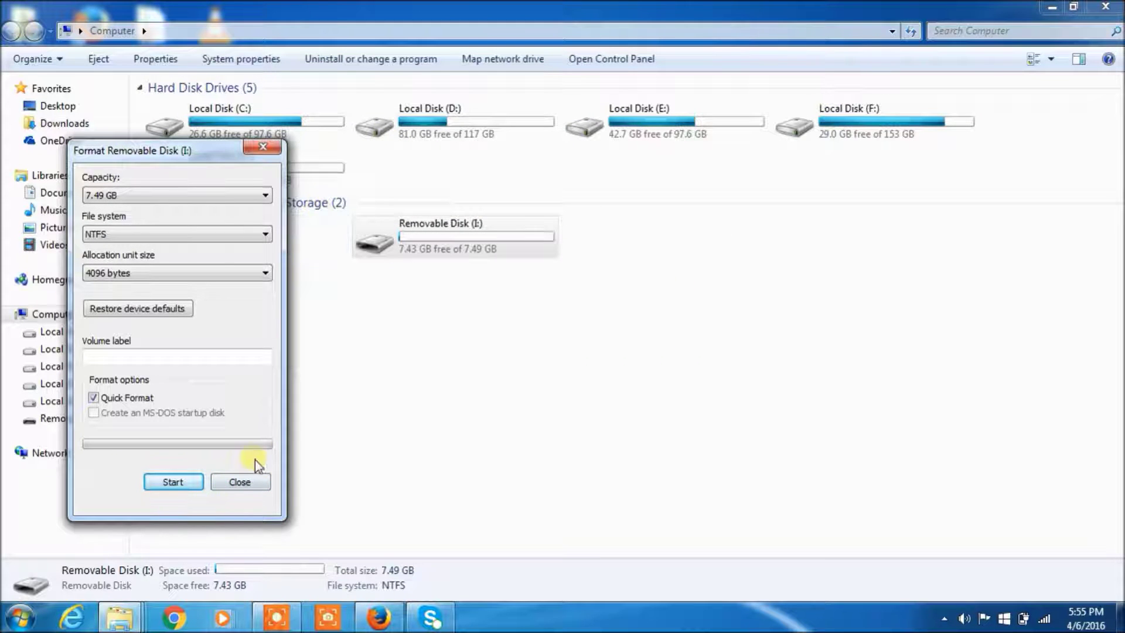
click(240, 484)
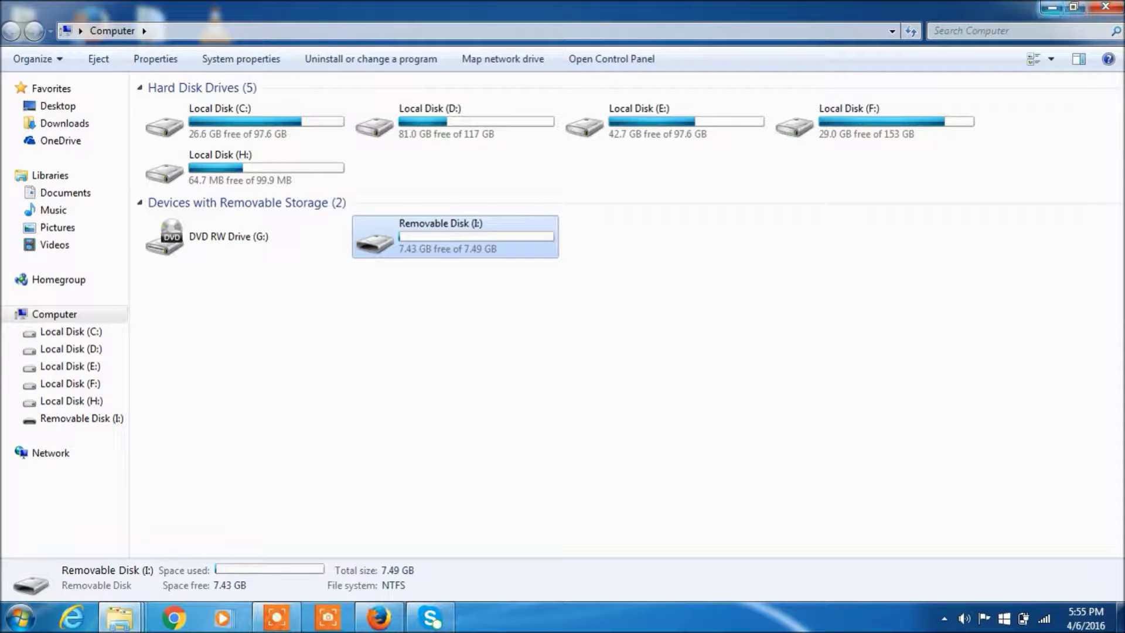
click(1049, 8)
Launch WiNToBootic from the wintobootic folder and minimize the folder window.
double_click(217, 191)
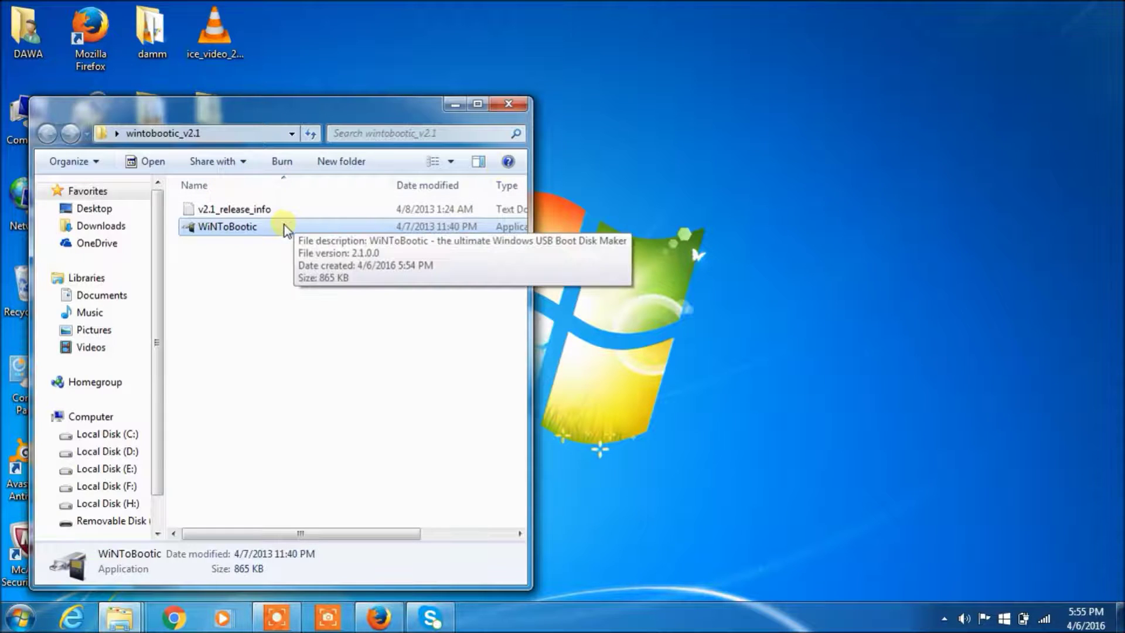
double_click(286, 231)
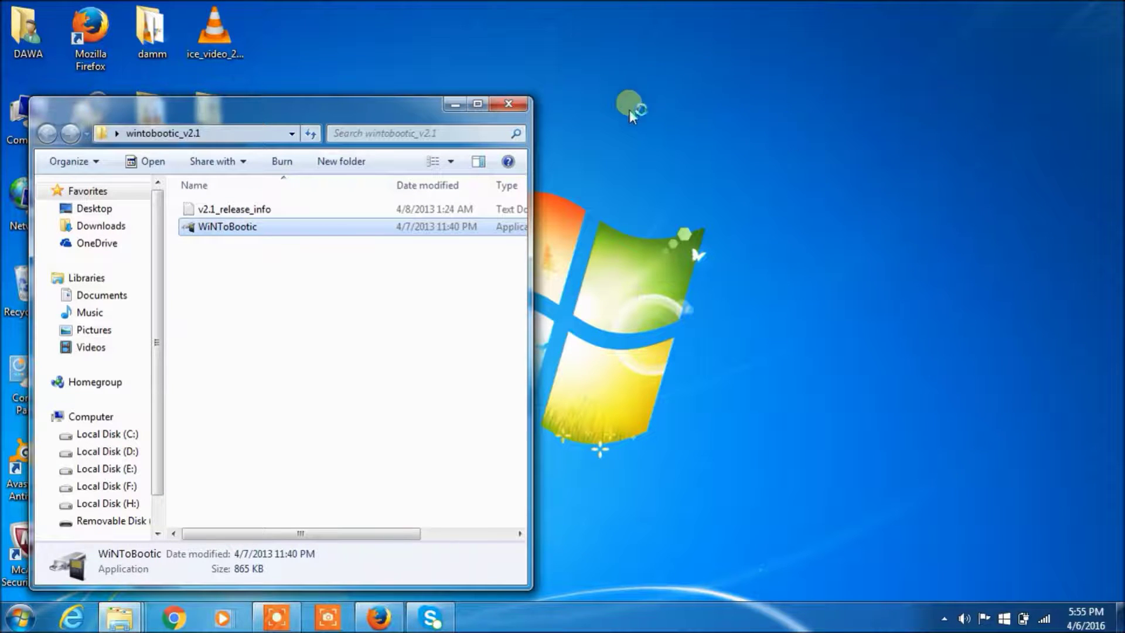
click(455, 104)
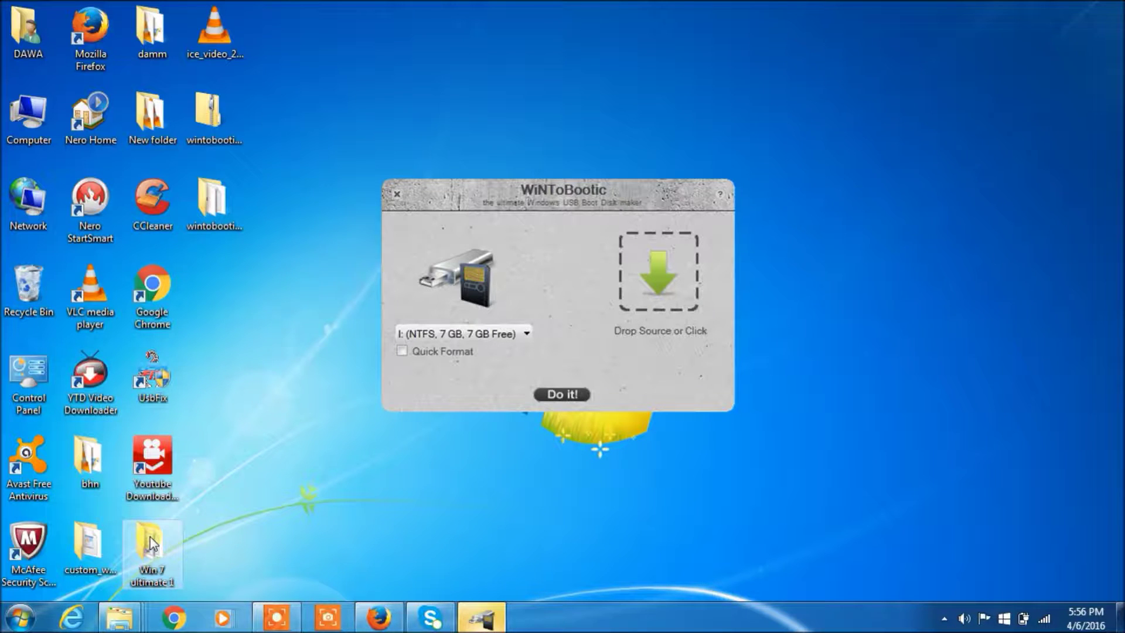
Set Win 7 ultimate 1 as the source, enable Quick Format, and start building drive I:.
drag(150, 538, 655, 271)
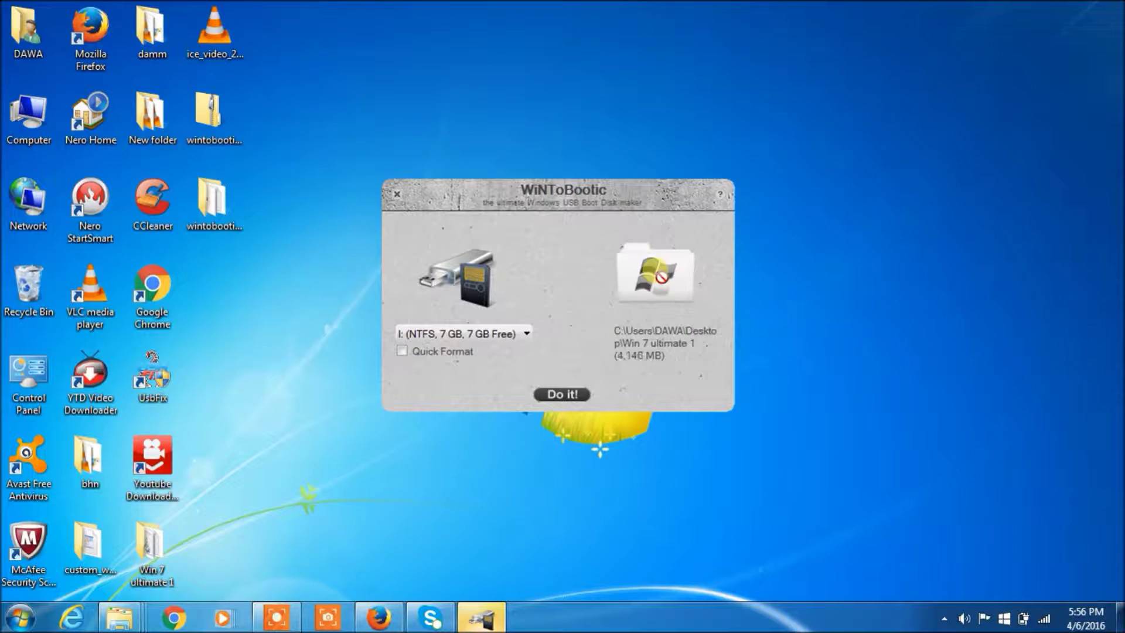
drag(160, 530, 653, 279)
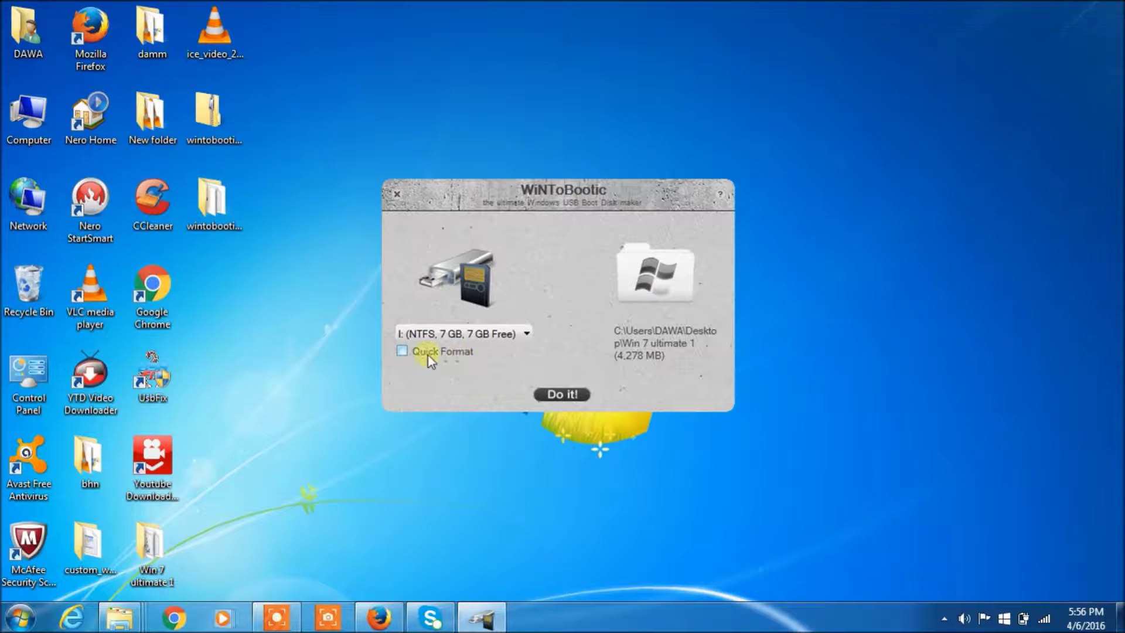
click(400, 352)
click(561, 396)
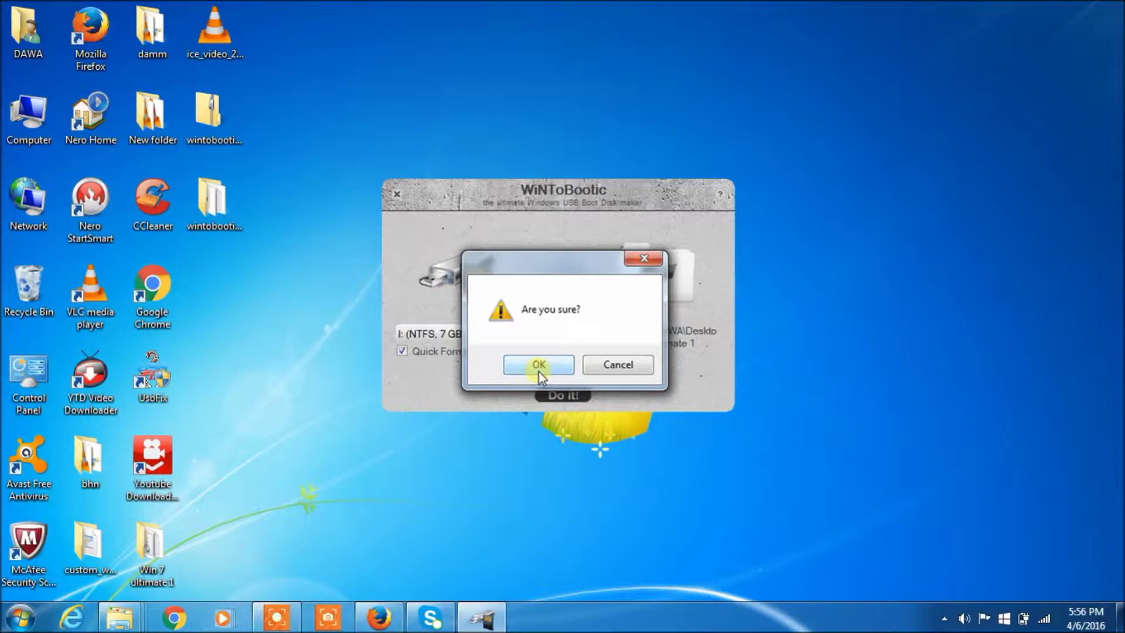
click(539, 366)
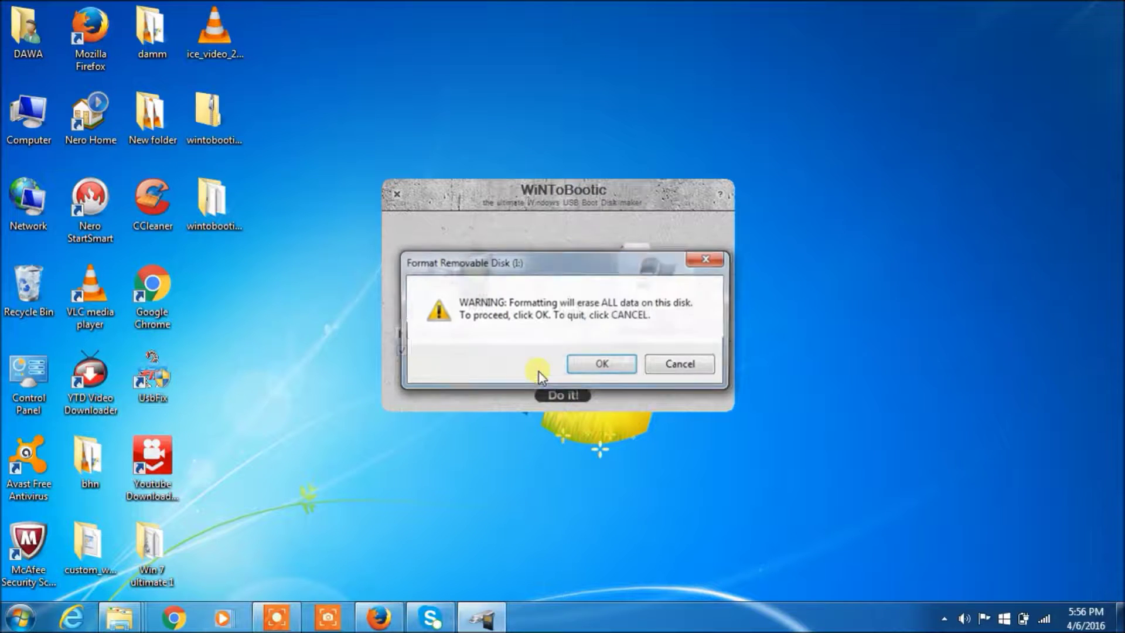
click(610, 364)
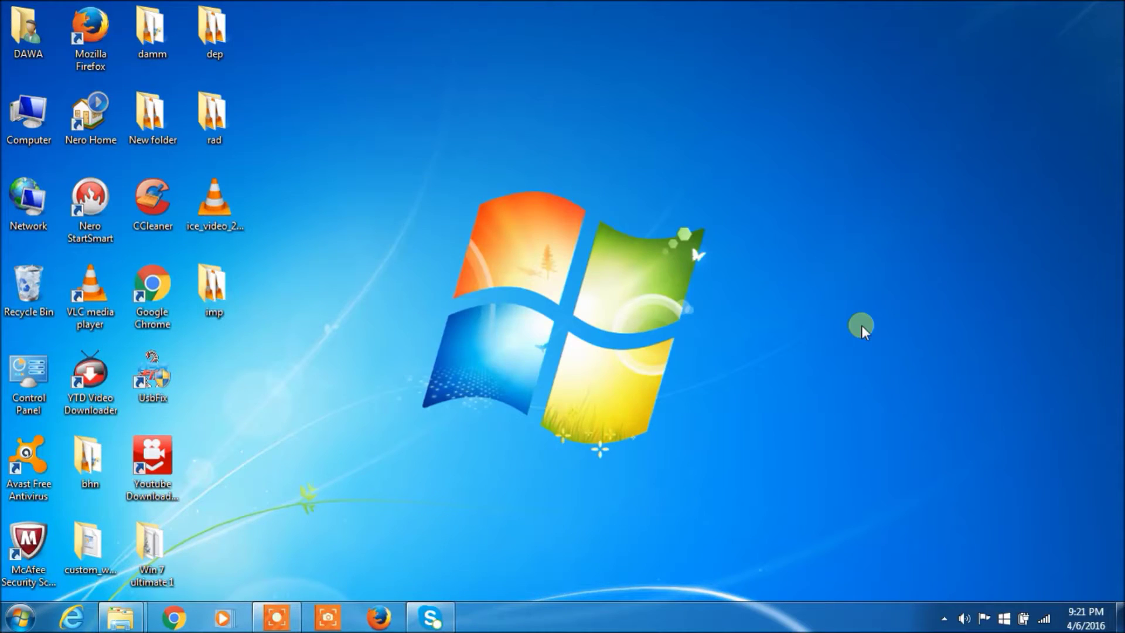
double_click(32, 116)
double_click(301, 230)
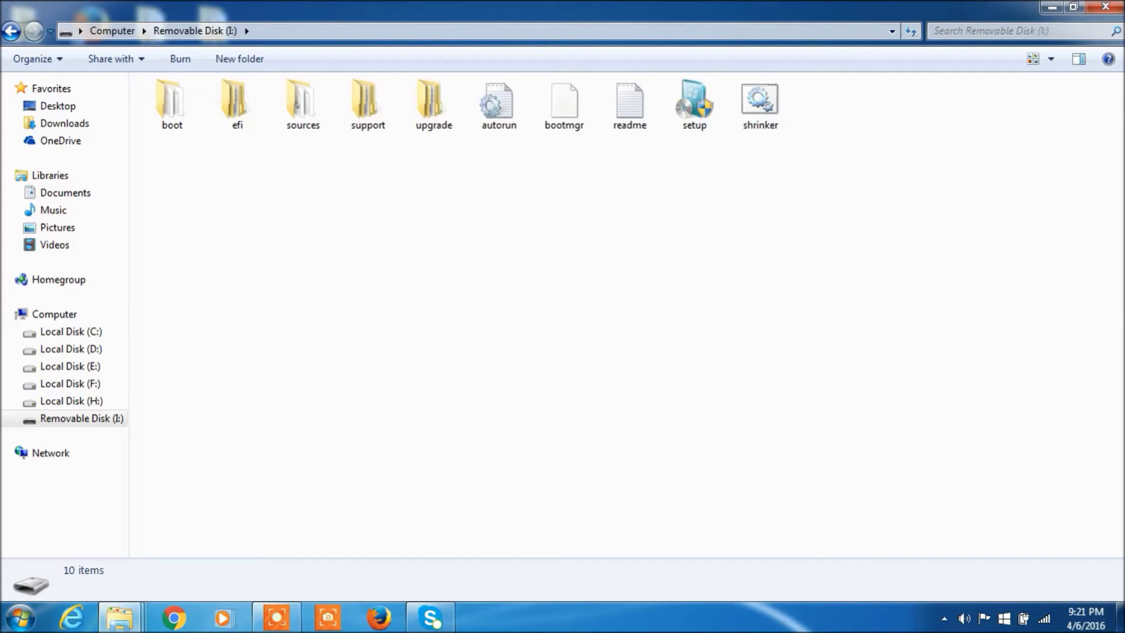
click(1053, 7)
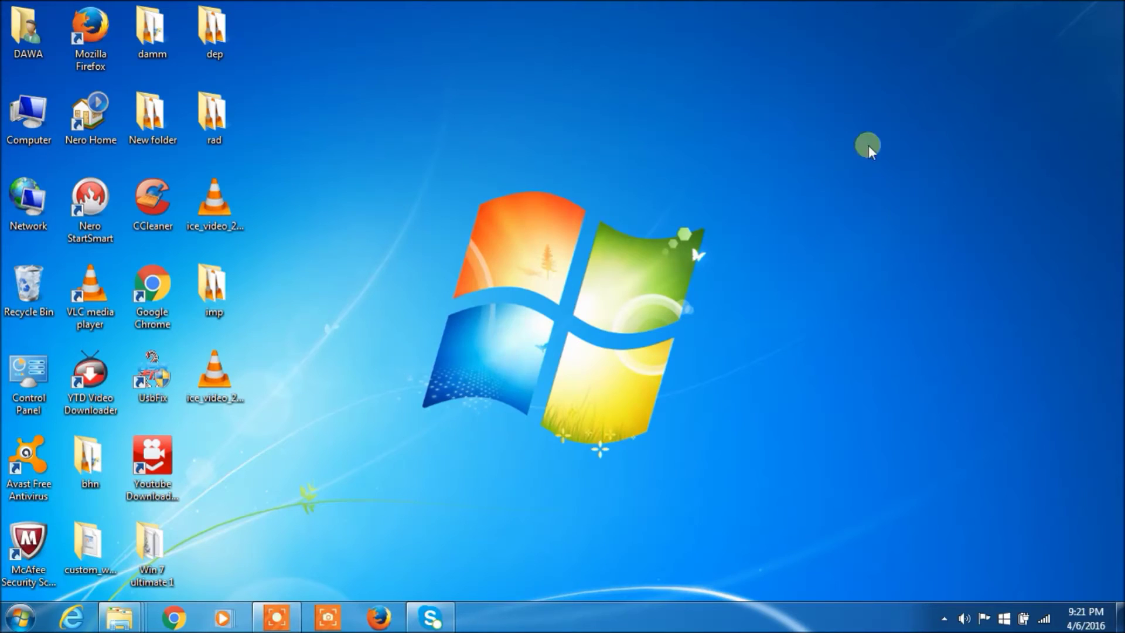